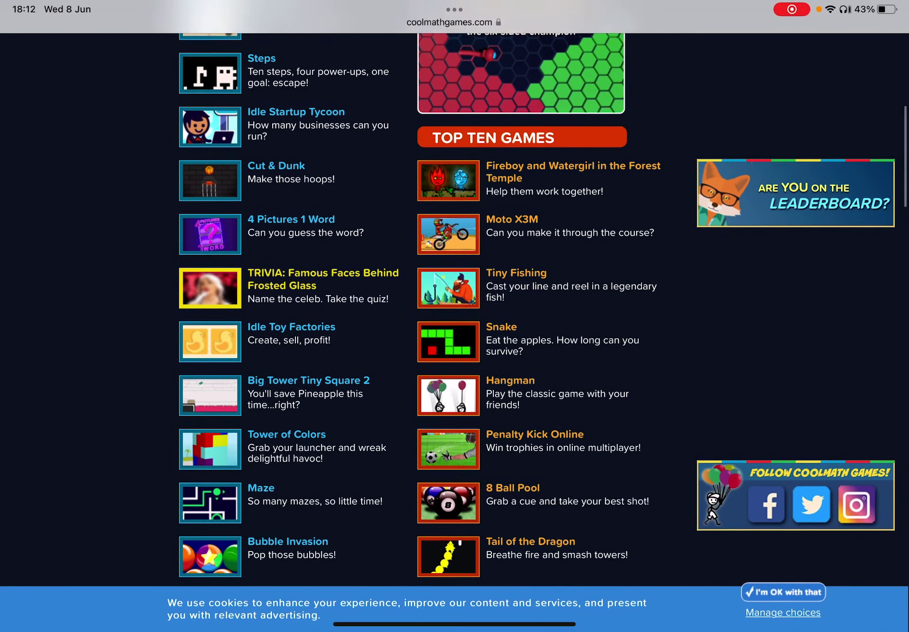
scroll(455, 306, down, 3)
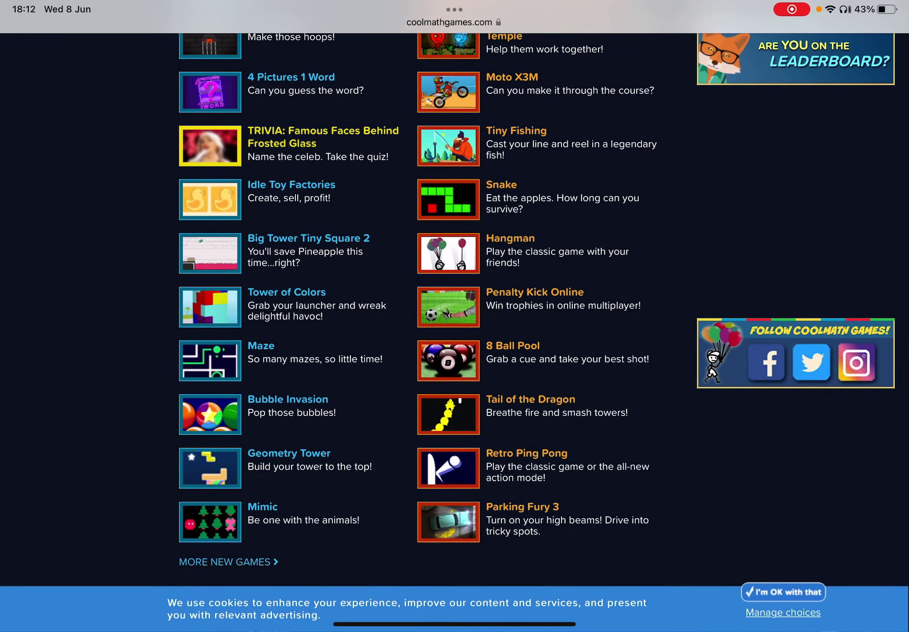
scroll(454, 319, up, 10)
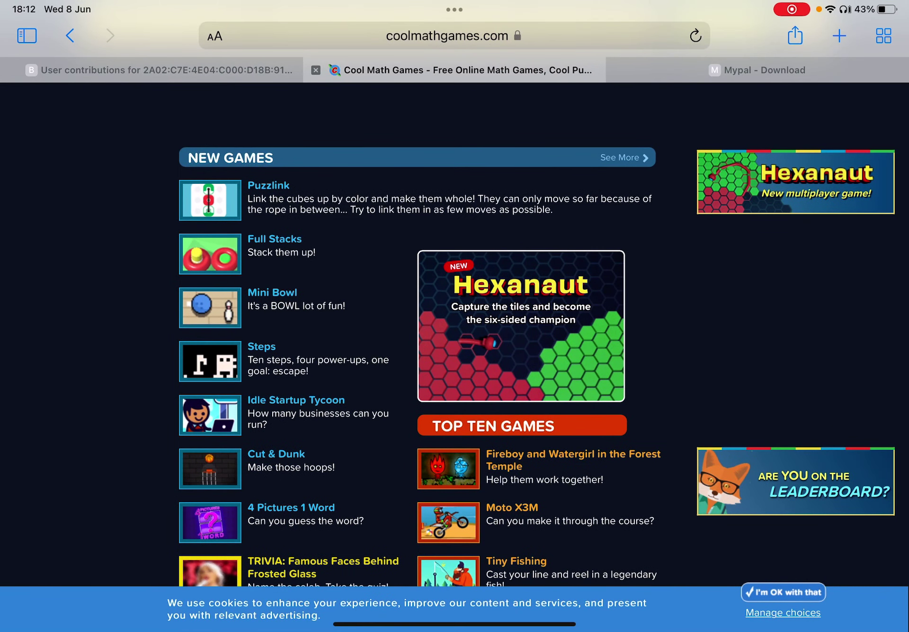
- Open Mini Bowl from the NEW GAMES list on the Coolmath Games homepage
click(271, 292)
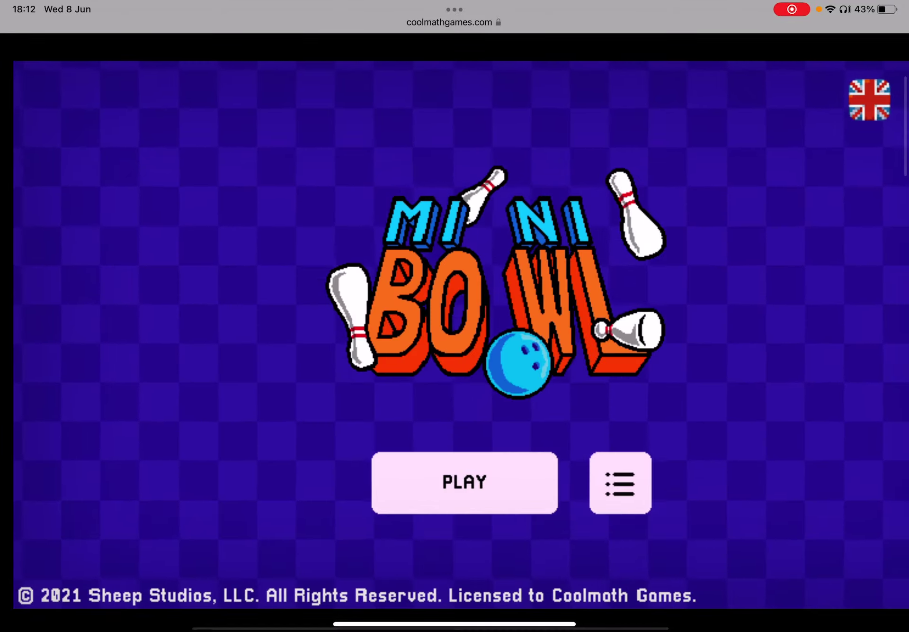
scroll(455, 333, left, 5)
scroll(455, 319, up, 3)
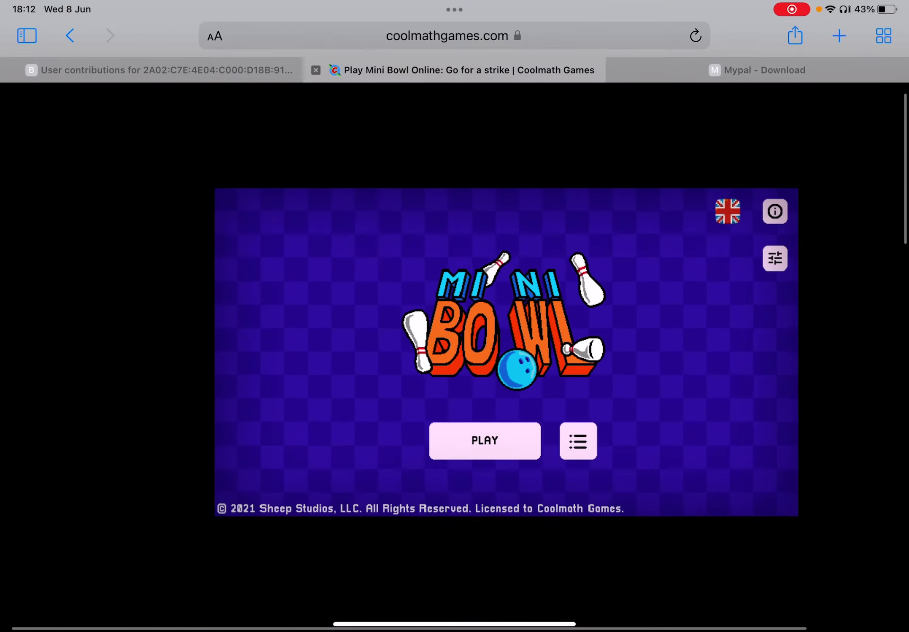
- Start Mini Bowl, bowl through levels 1 and 2, and advance to level 3
click(483, 440)
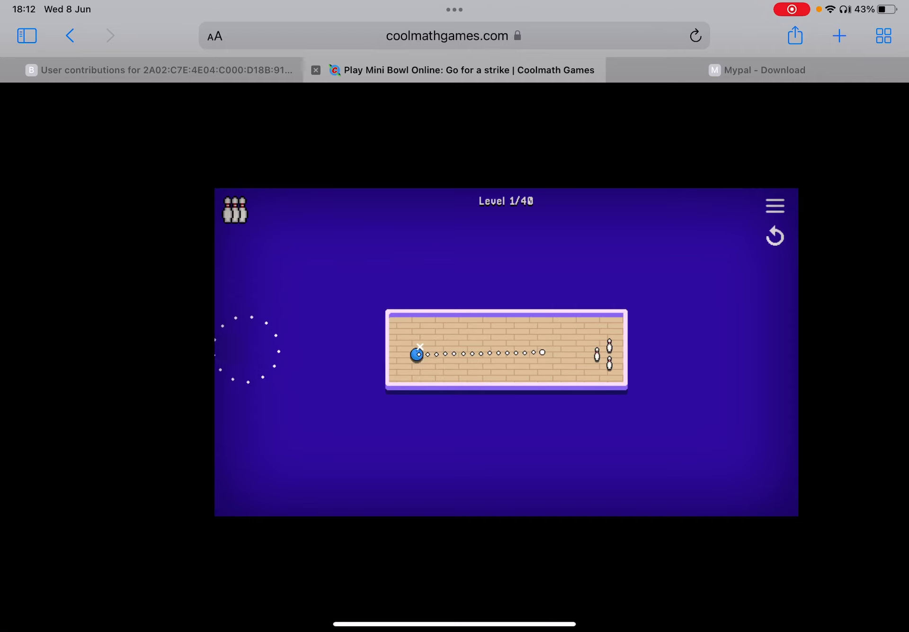
click(258, 339)
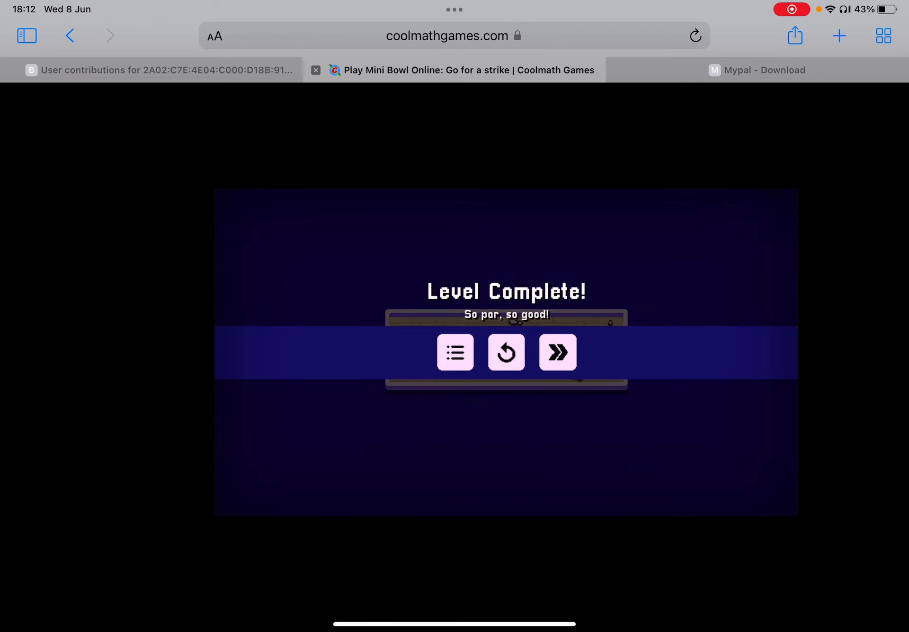
click(507, 352)
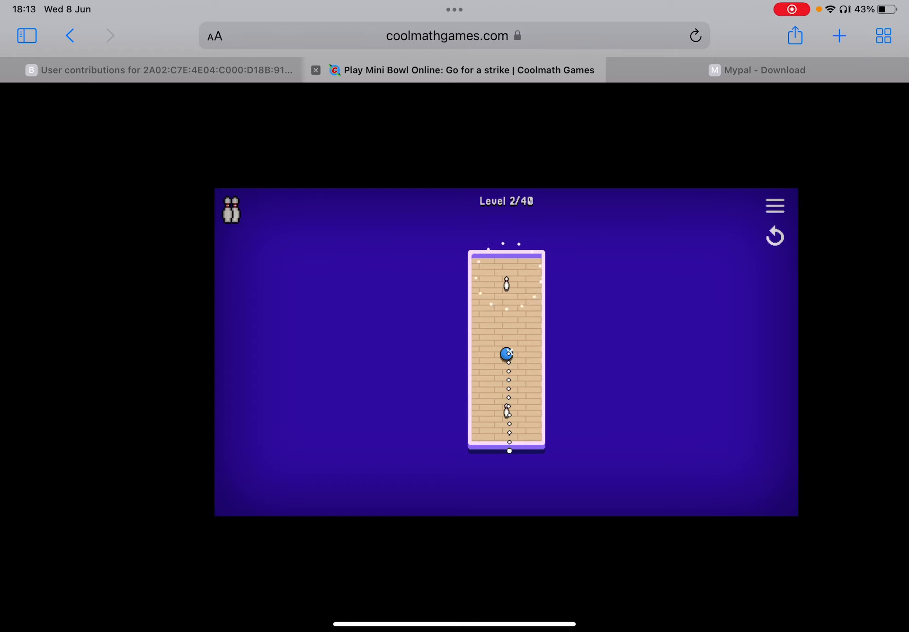
drag(507, 353, 506, 459)
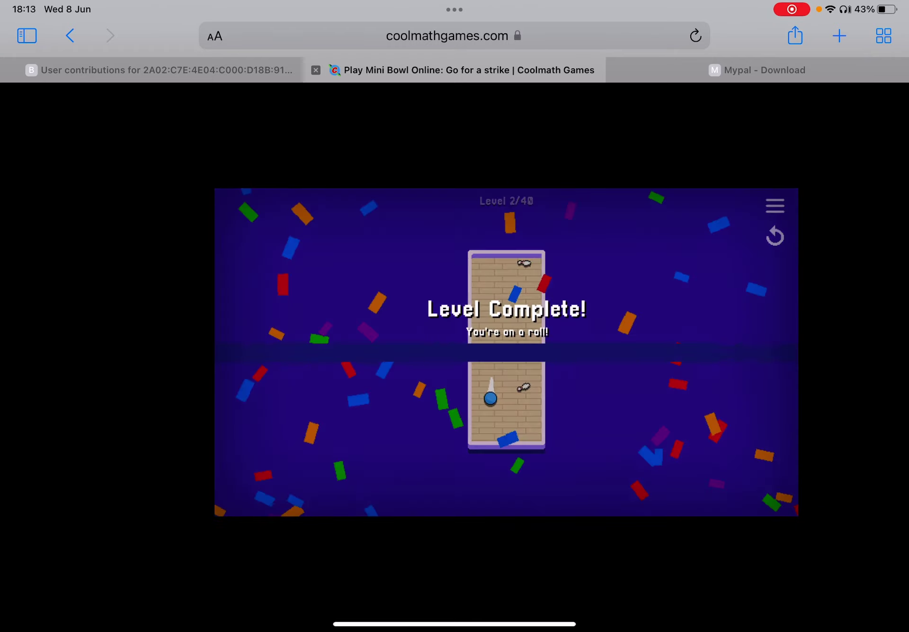
click(557, 351)
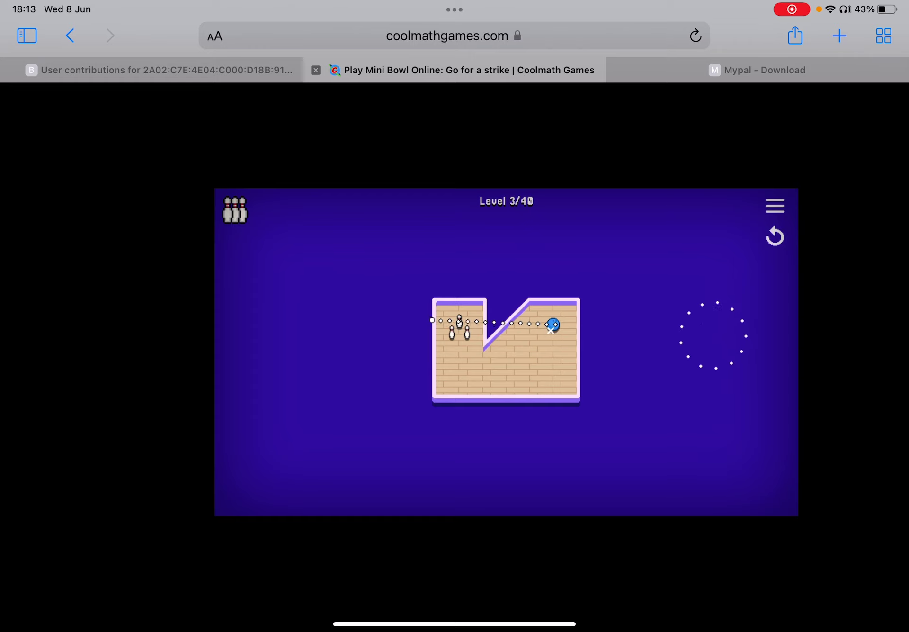
- Clear level 3 with a wall-bank shot after a missed first attempt
drag(550, 330, 549, 327)
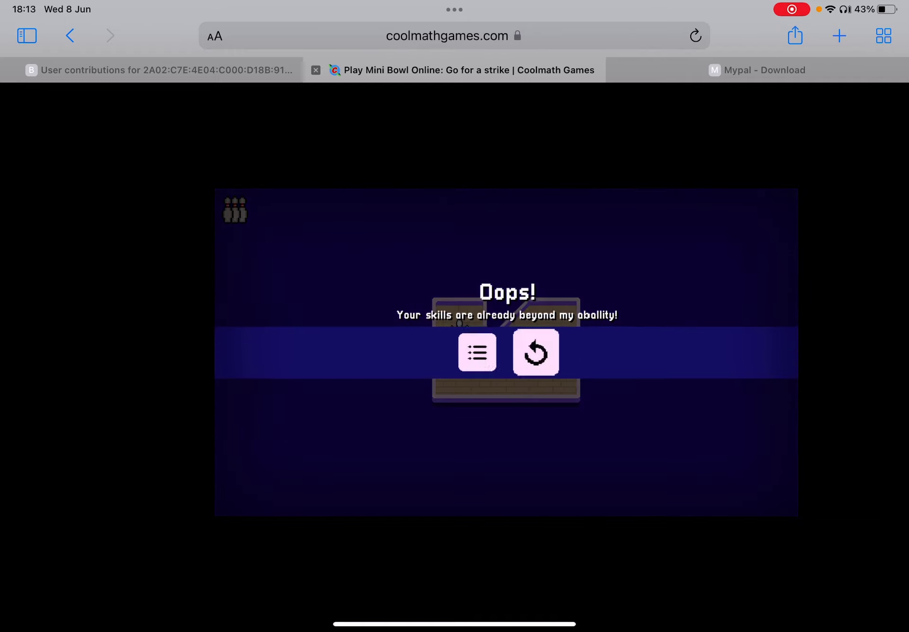
click(537, 353)
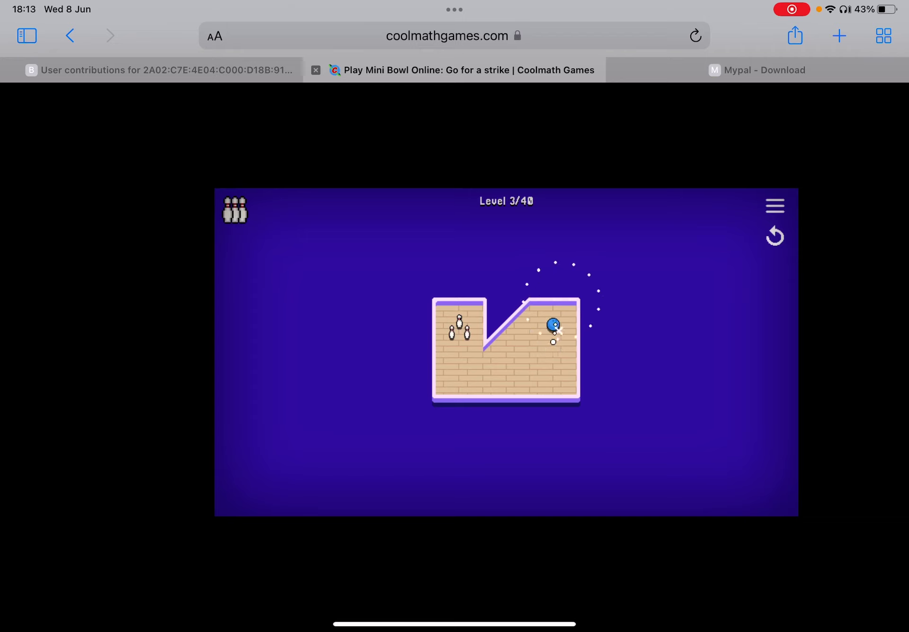
drag(666, 301, 660, 285)
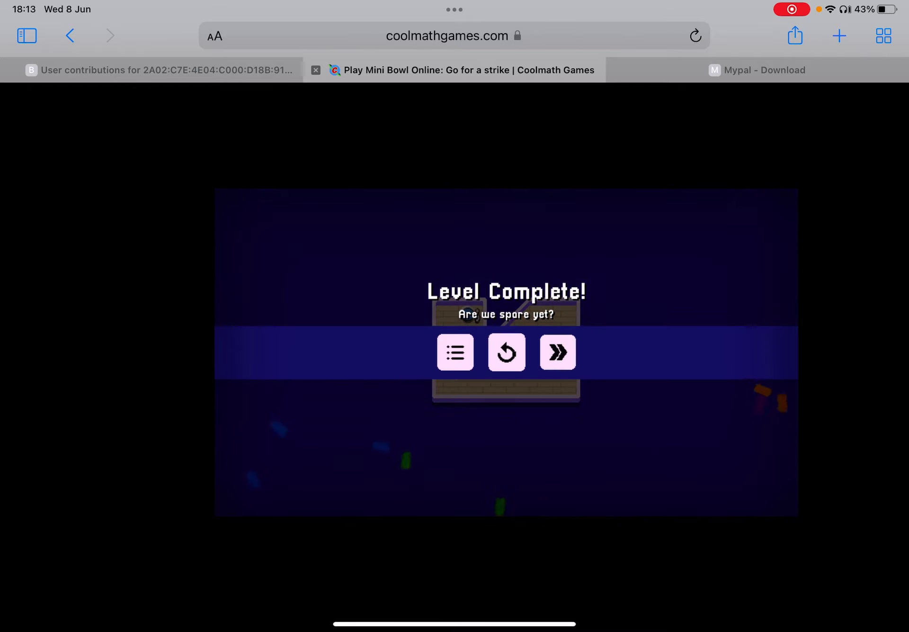
click(556, 351)
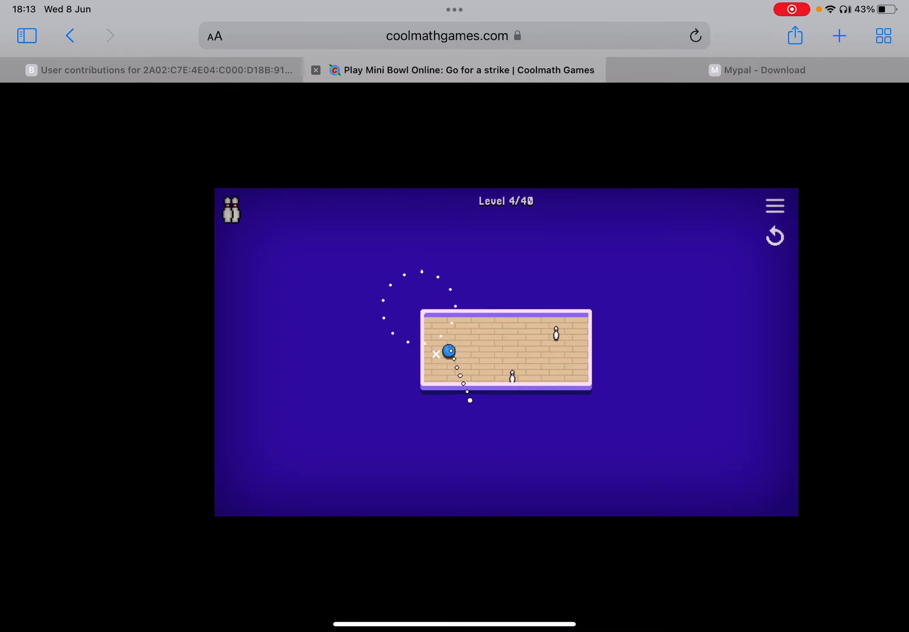
- Clear levels 4 and 5 and advance to level 6
mouse_move(419, 307)
mouse_down()
mouse_move(391, 280)
mouse_move(345, 295)
mouse_up()
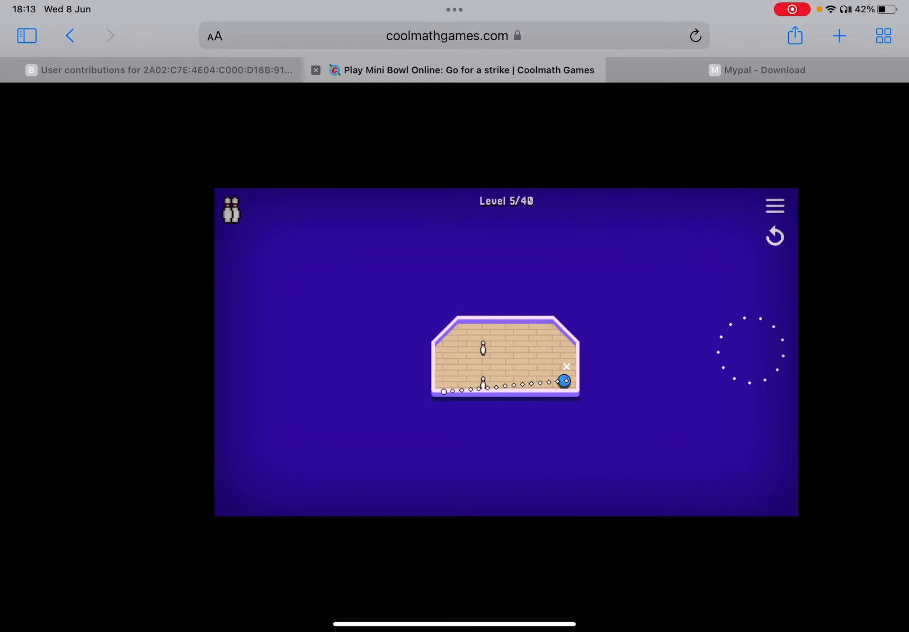
drag(760, 404, 754, 444)
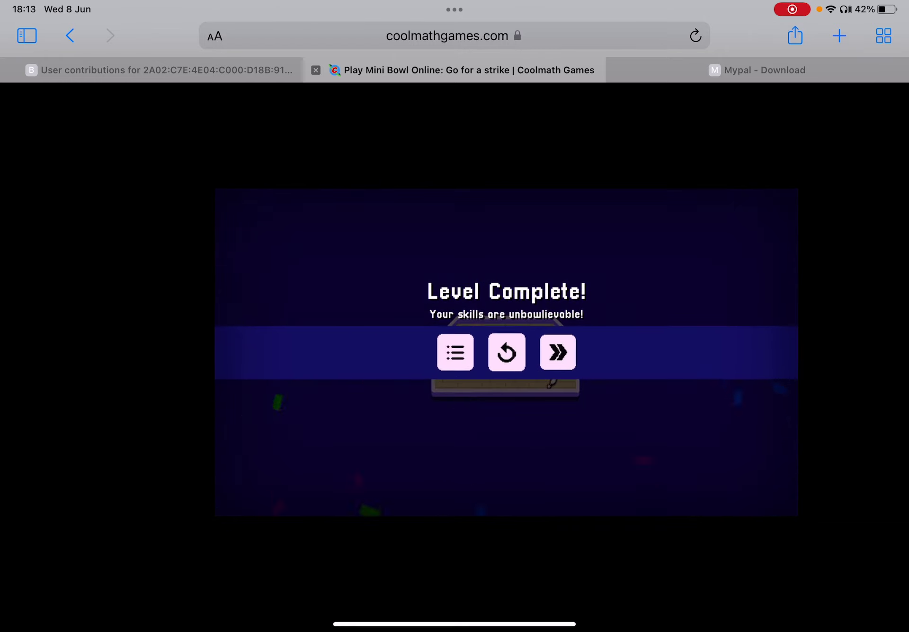
click(556, 350)
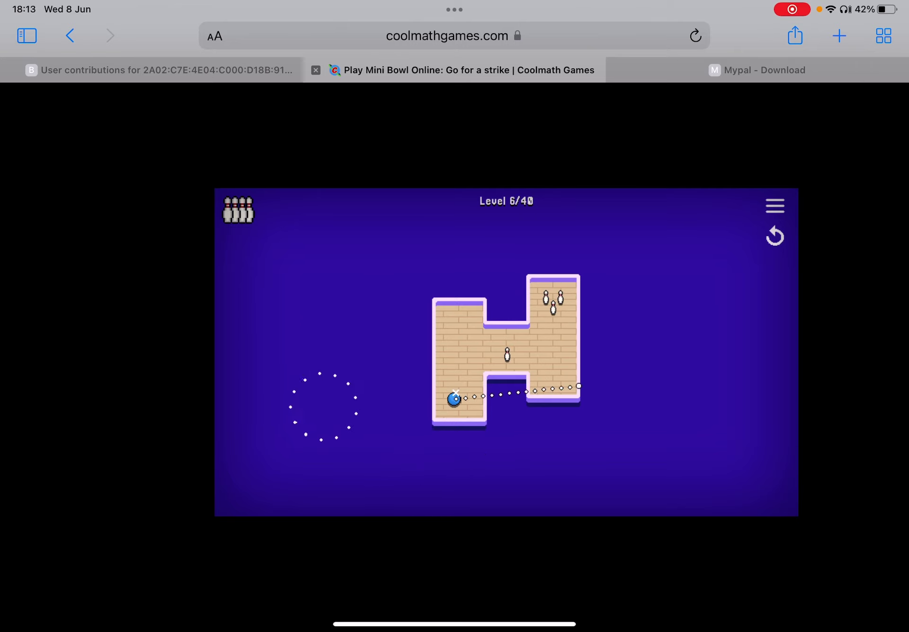
mouse_move(323, 406)
mouse_down()
mouse_move(319, 450)
mouse_move(284, 529)
mouse_up()
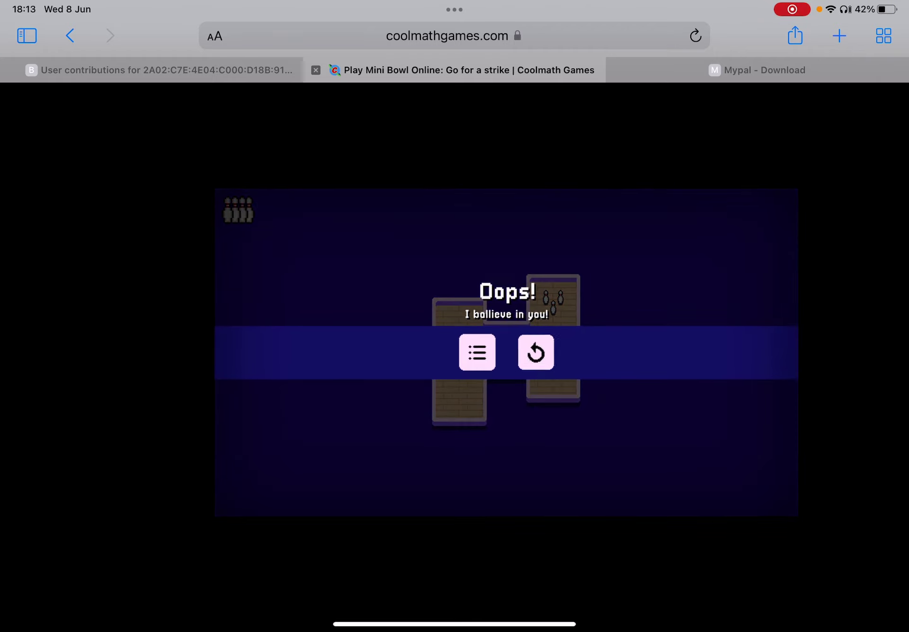
click(536, 352)
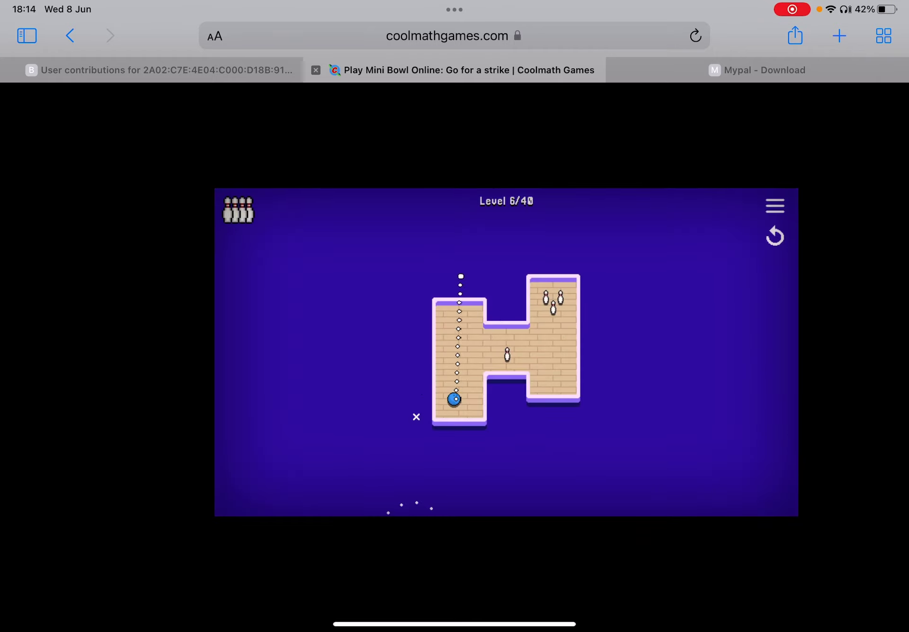
drag(348, 528, 337, 509)
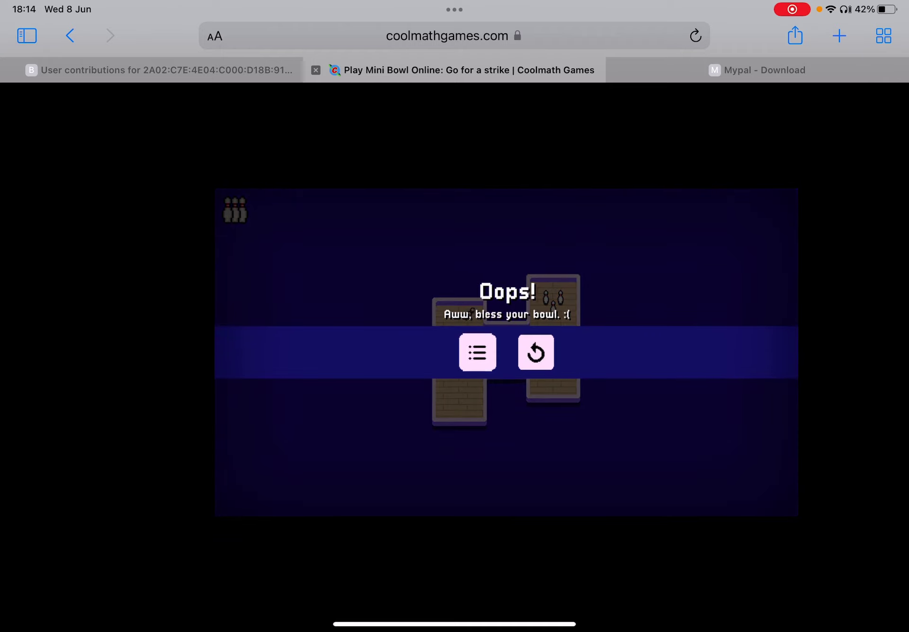
click(535, 350)
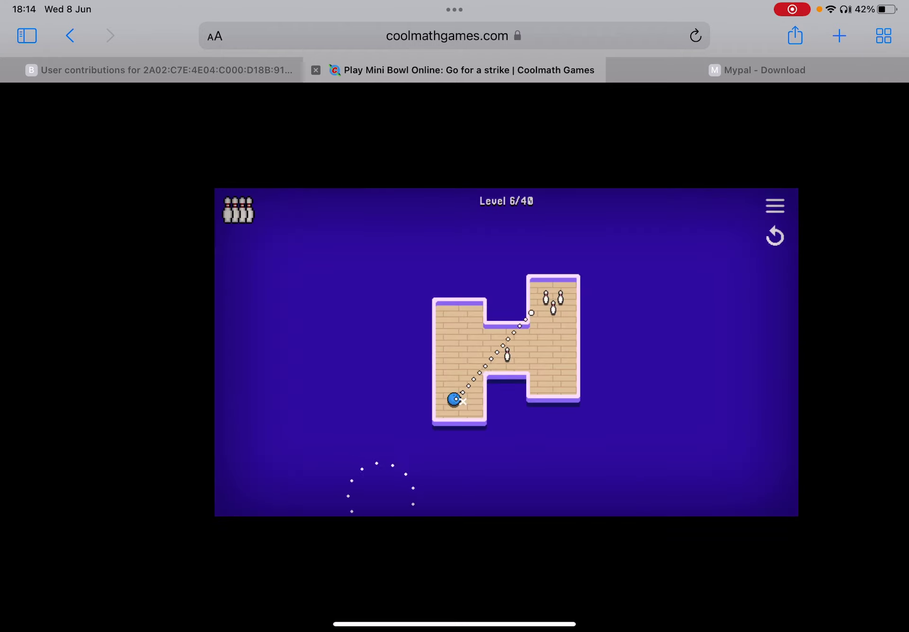
mouse_move(363, 459)
mouse_down()
mouse_move(367, 467)
mouse_move(305, 444)
mouse_move(284, 546)
mouse_up()
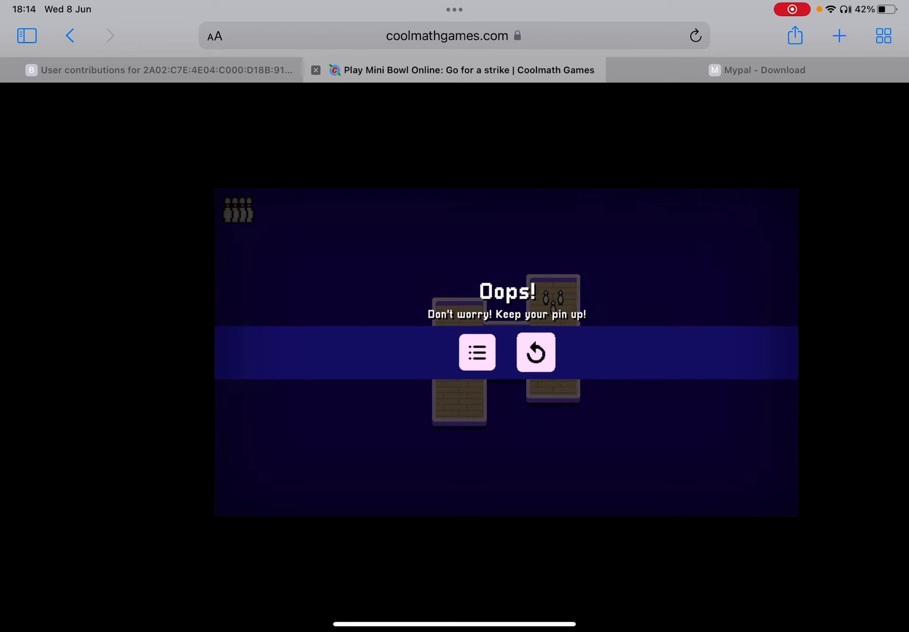
click(533, 350)
- Aim and bowl a fresh level 6 shot, toppling only the middle pin
drag(341, 265, 369, 250)
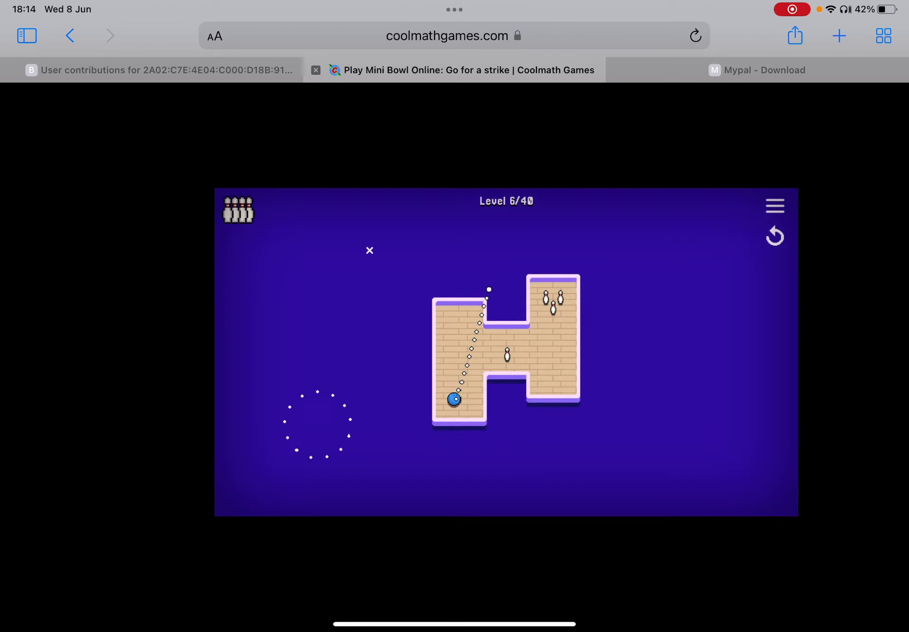
mouse_move(295, 363)
mouse_down()
mouse_move(300, 306)
mouse_move(327, 307)
mouse_up()
drag(268, 353, 263, 344)
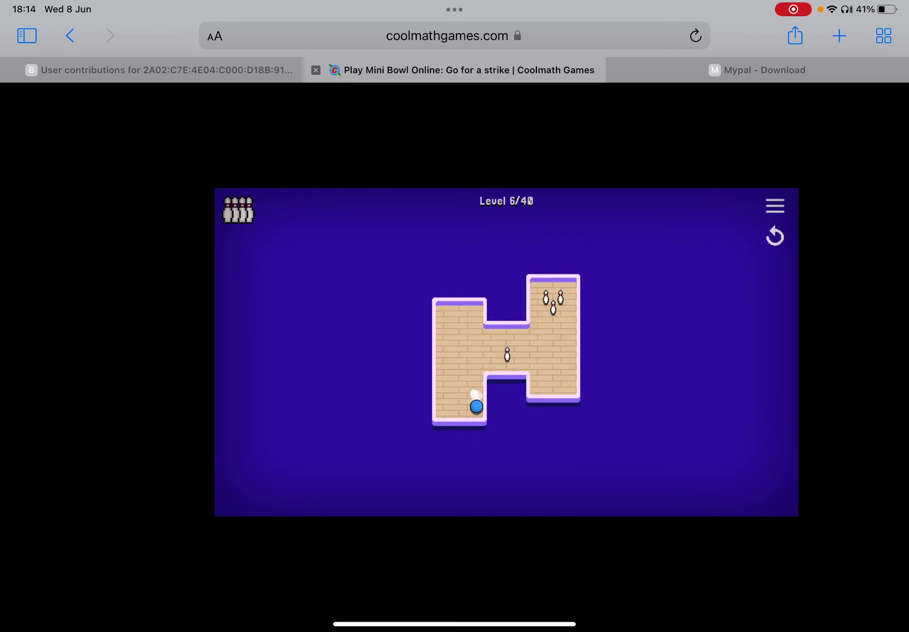
scroll(455, 319, down, 1)
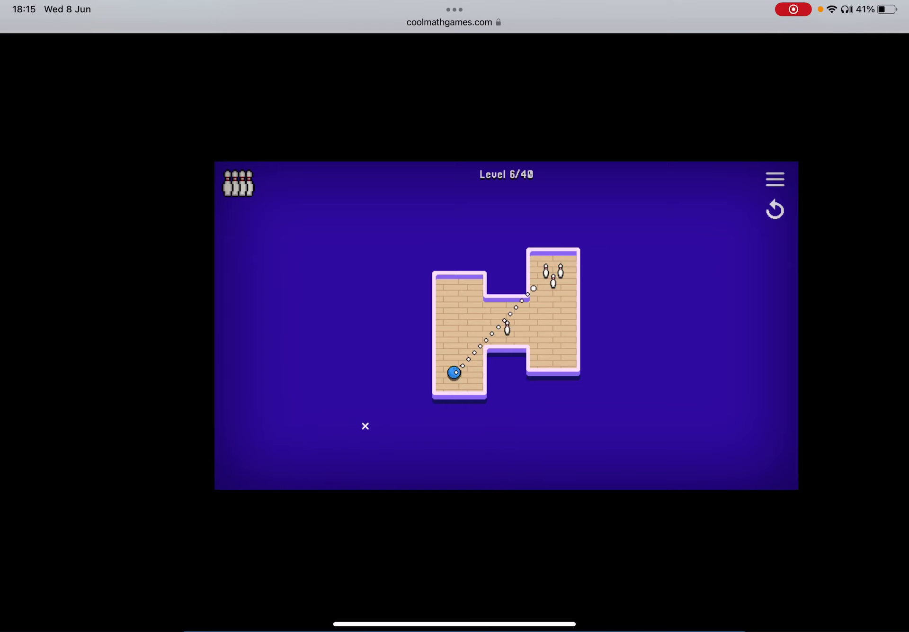
click(365, 425)
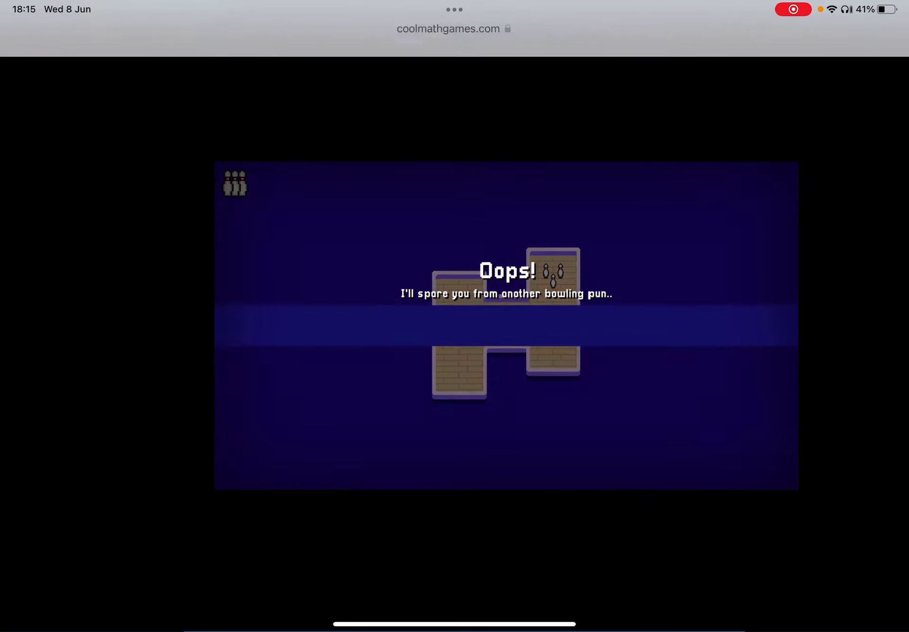
- Go to BetaWiki's Recent changes from Favourites and view the Talk:Windows Neptune diff
click(454, 21)
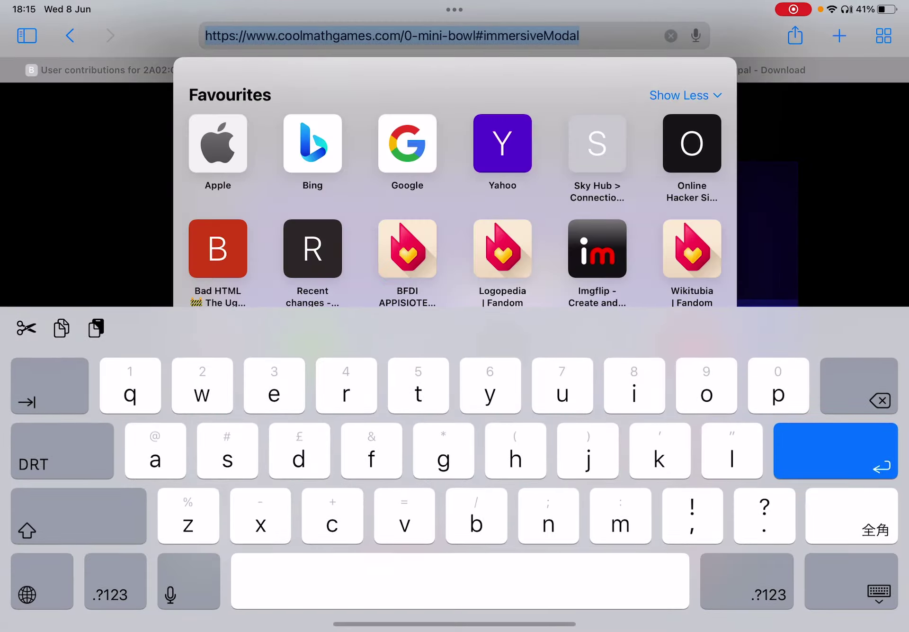
click(312, 249)
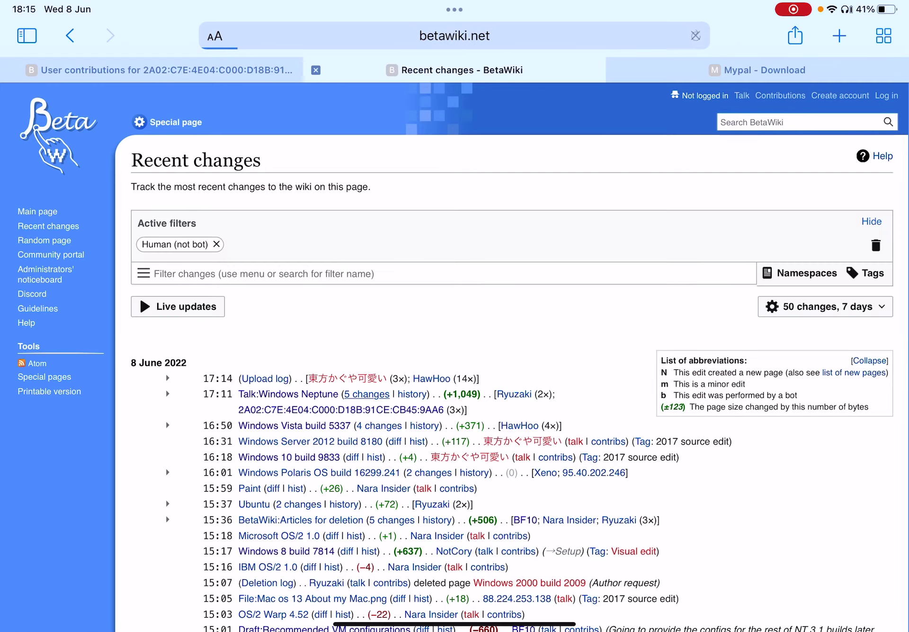
click(366, 394)
scroll(454, 354, down, 10)
scroll(454, 355, down, 5)
scroll(455, 354, up, 5)
scroll(511, 319, up, 1)
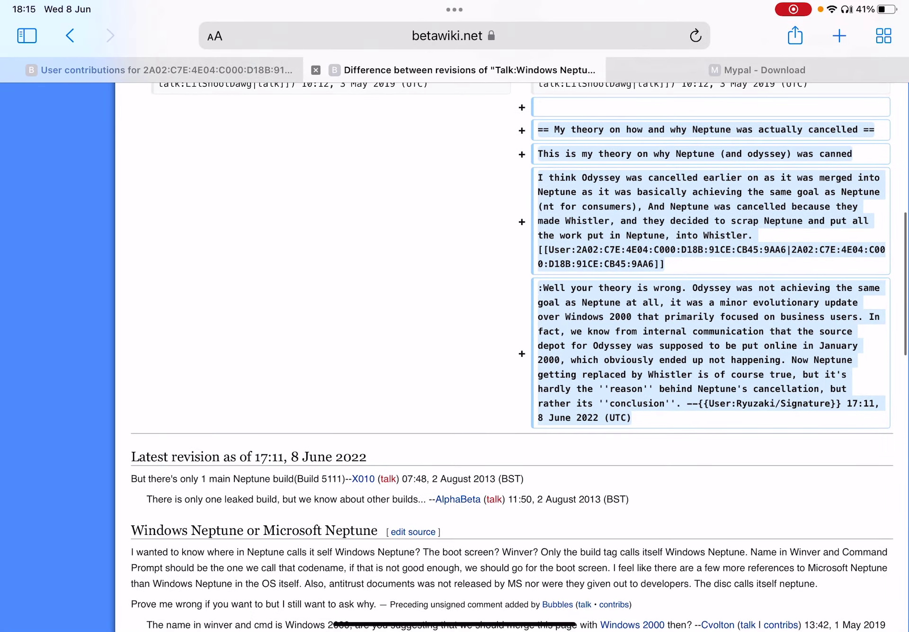